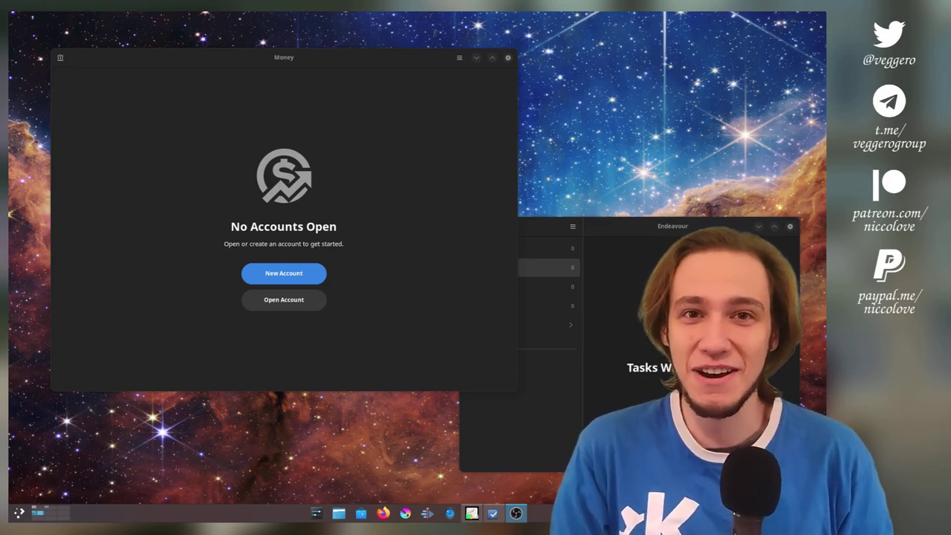
Create a new Money account file named 'di' and open a blank transaction.
left_click_drag(272, 281, 283, 290)
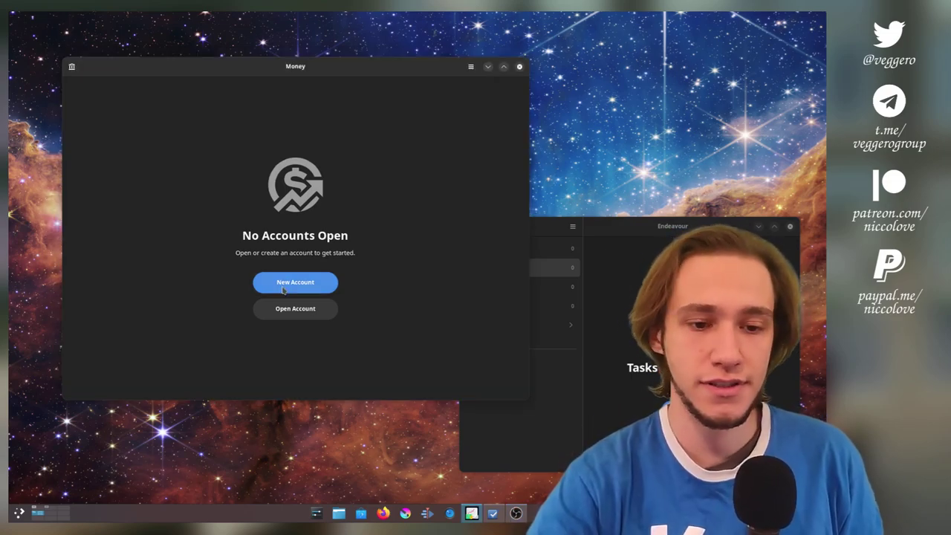
left_click(283, 290)
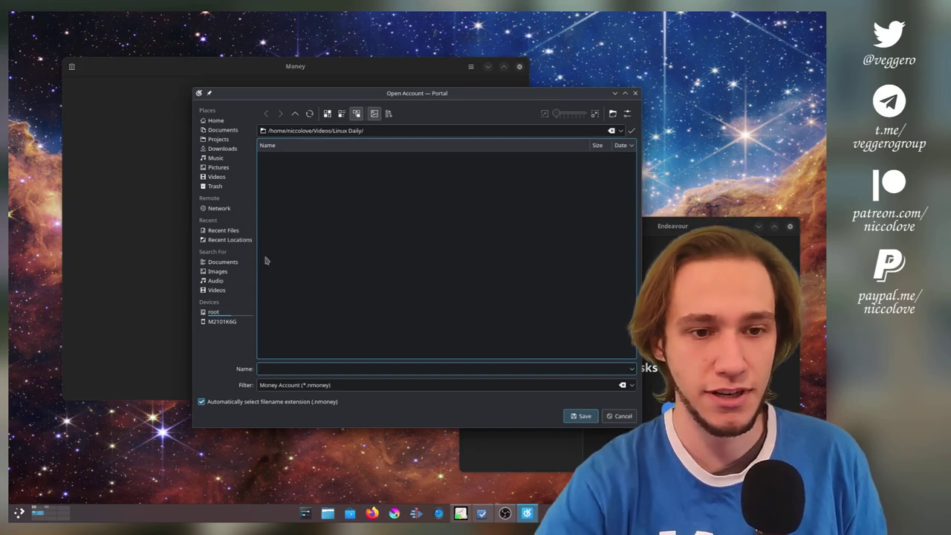
type("di")
key("Return")
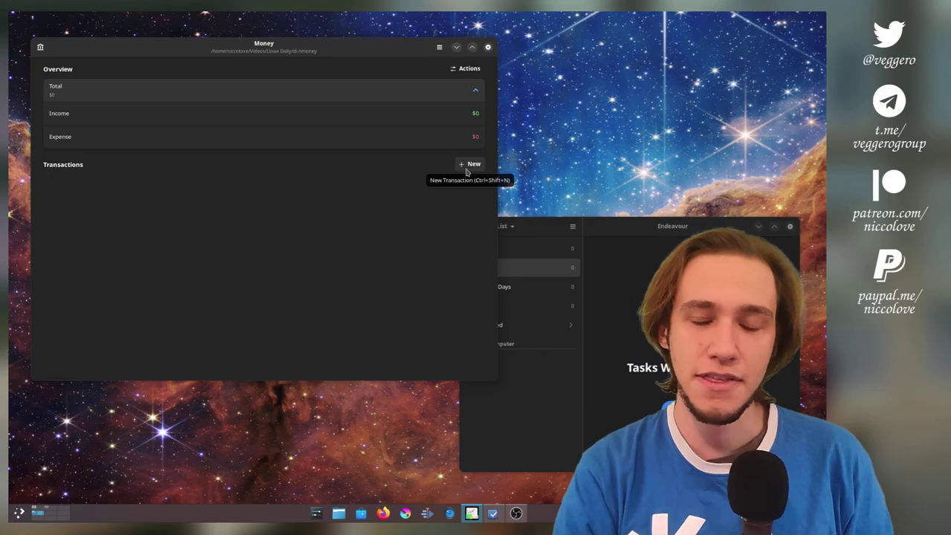
left_click(467, 166)
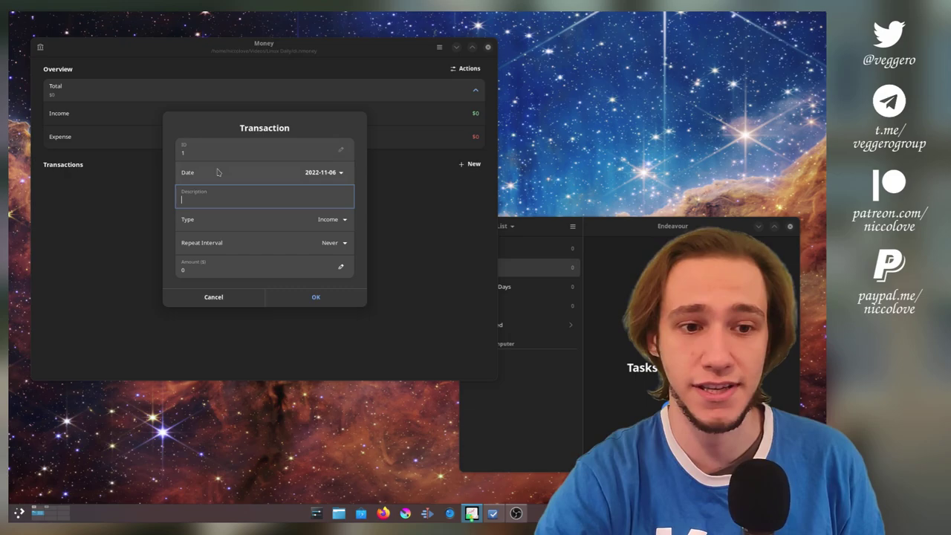
Keep the transaction dated 2022-11-06, typed Income, with Repeat Interval Never.
left_click(250, 156)
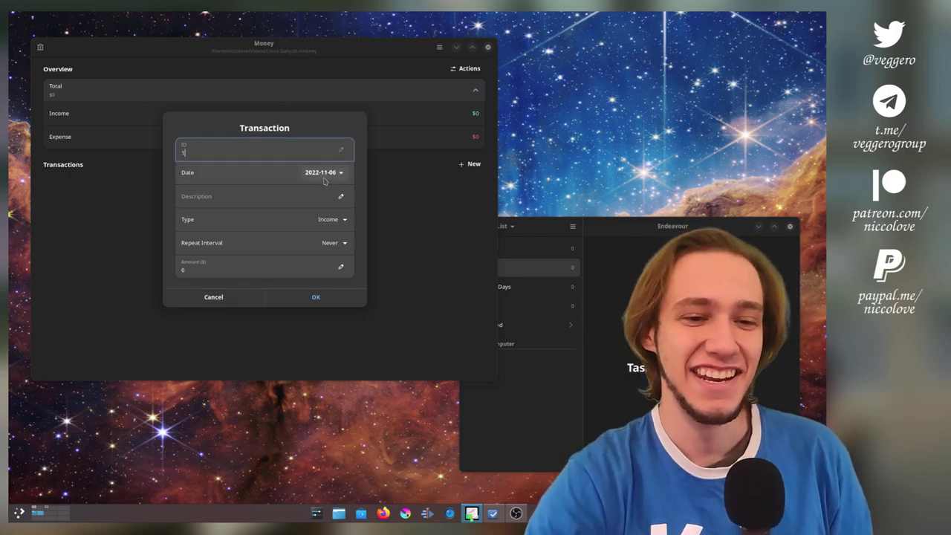
left_click(324, 175)
left_click(230, 192)
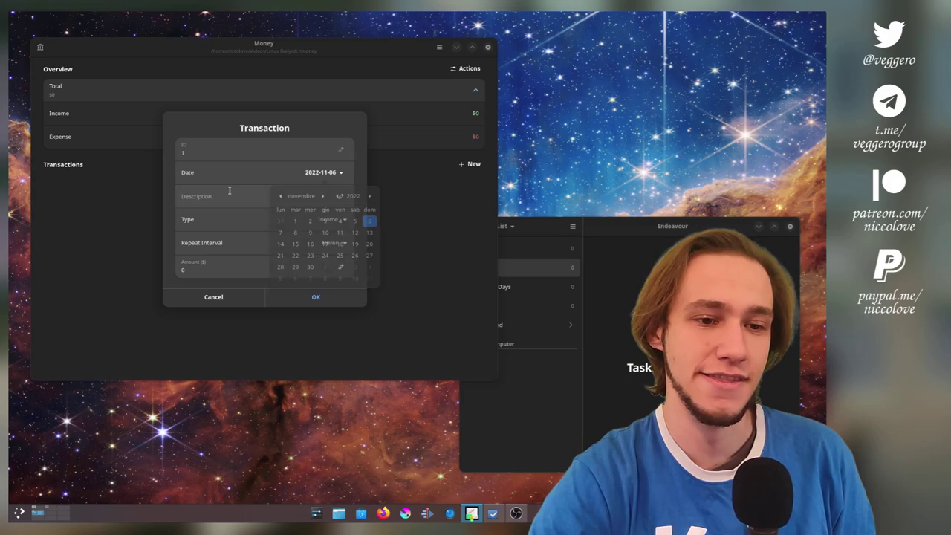
left_click(329, 225)
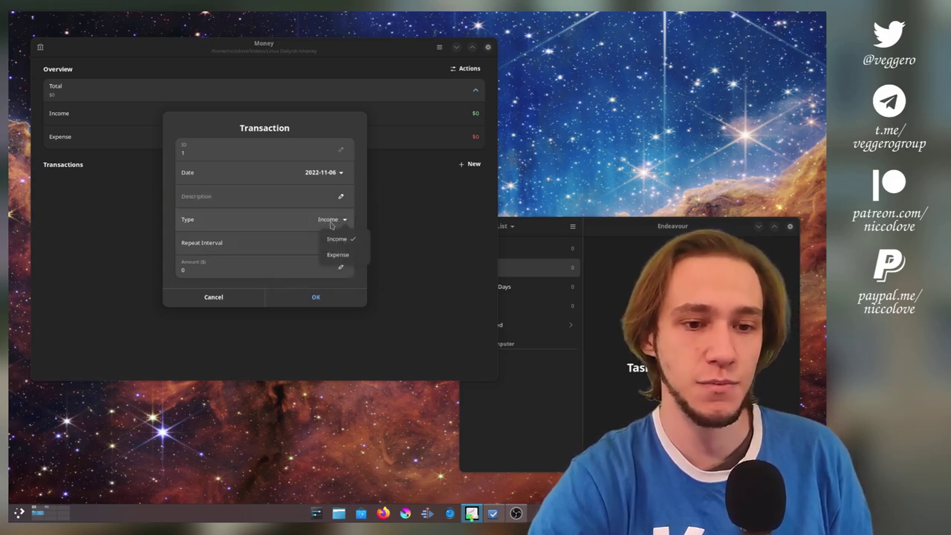
left_click(250, 248)
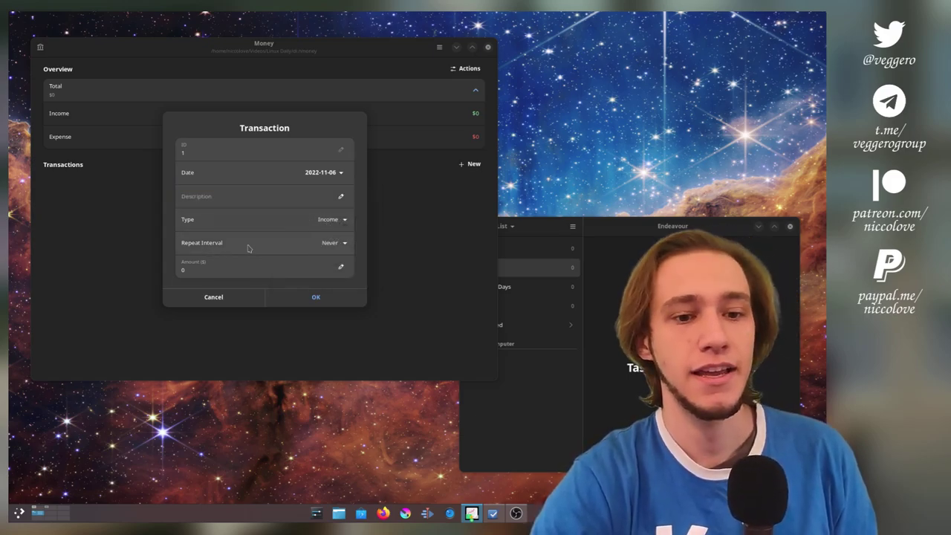
left_click(319, 244)
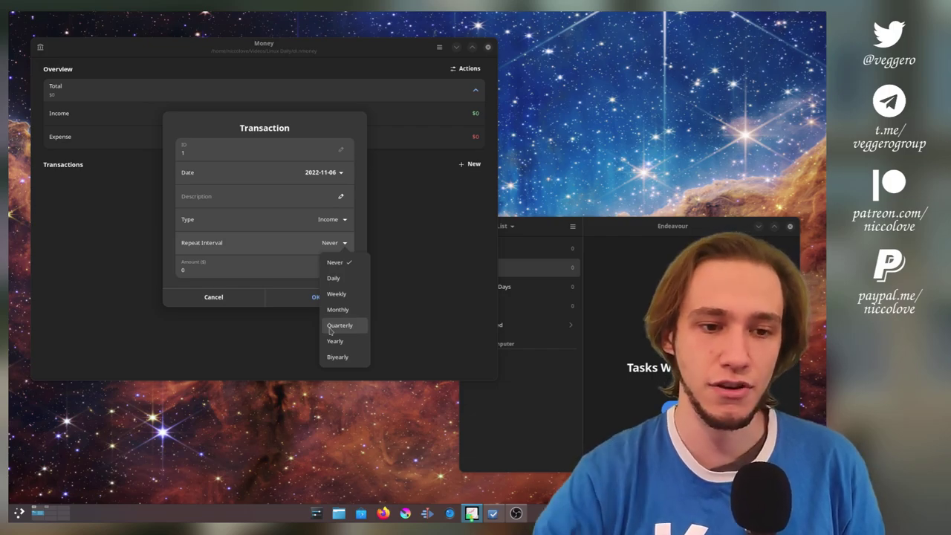
left_click(284, 273)
left_click(285, 273)
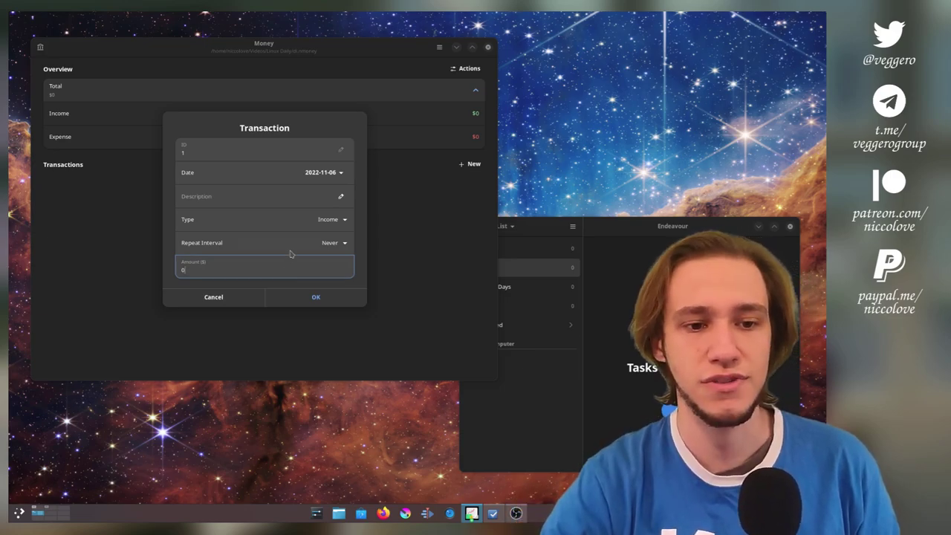
left_click(318, 243)
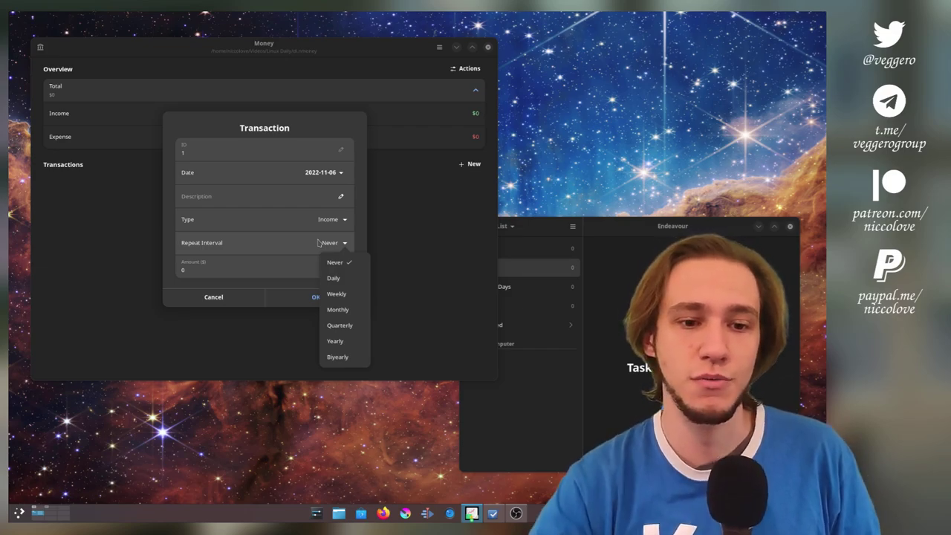
Enter description 'hd' and amount 56, then save the transaction.
left_click(189, 197)
type("hd")
left_click(189, 268)
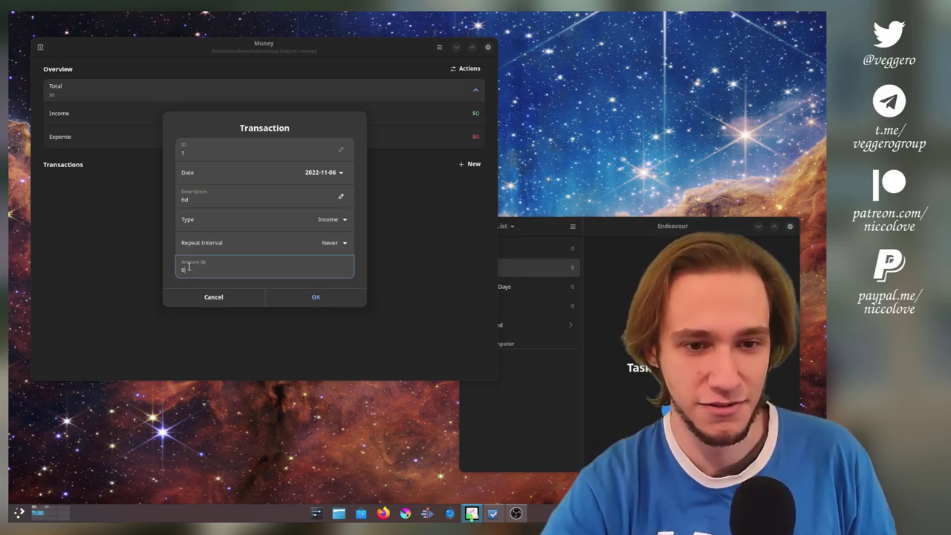
type("56")
left_click(353, 301)
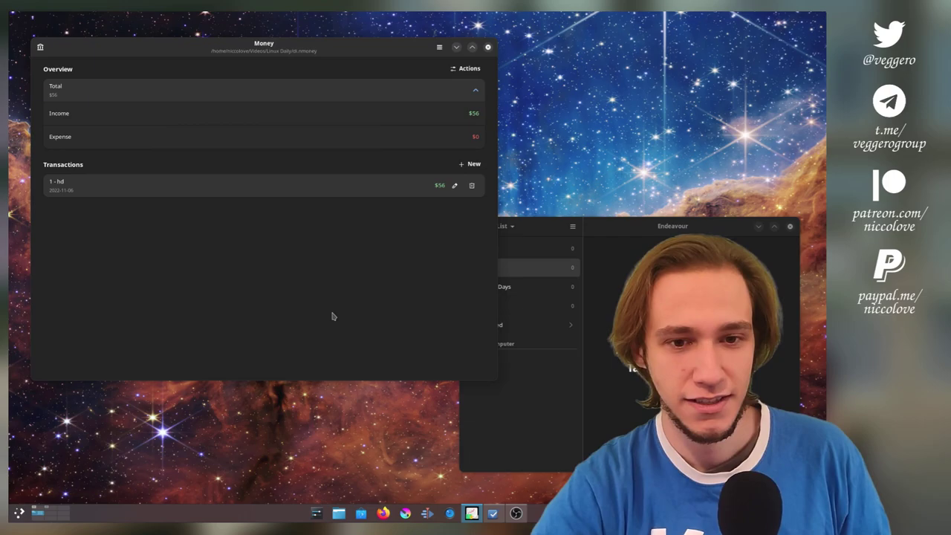
In Preferences, replace the $ currency symbol with € and display it right of amounts.
left_click(457, 67)
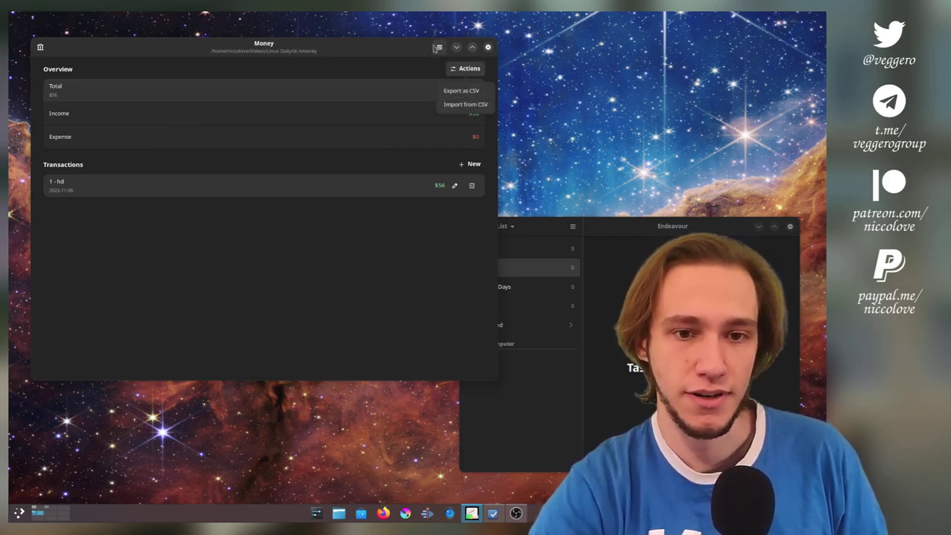
left_click(439, 47)
left_click(438, 47)
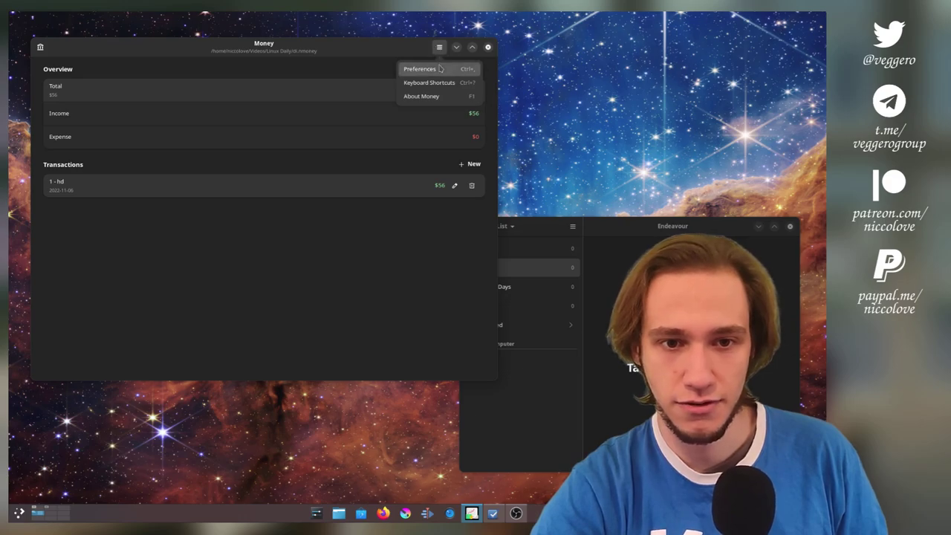
left_click(440, 68)
left_click_drag(299, 85, 88, 16)
left_click(117, 147)
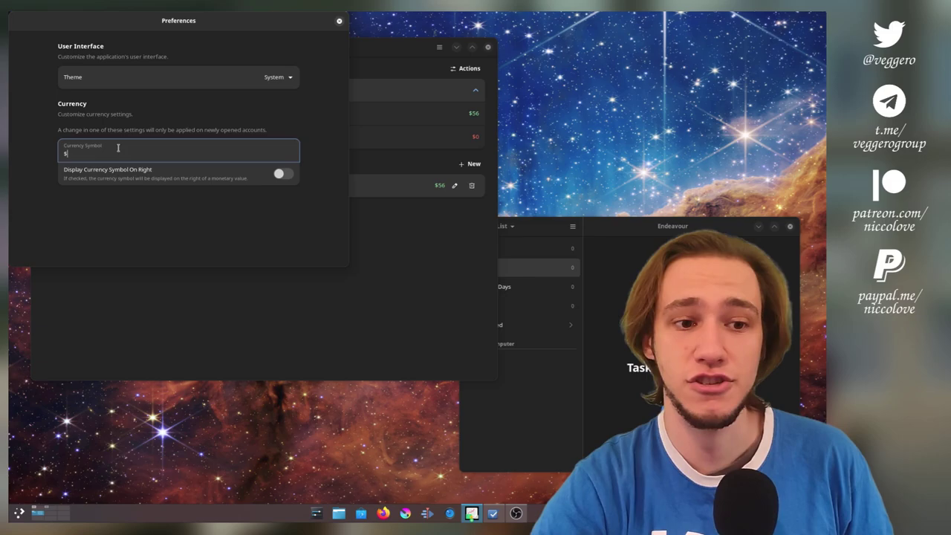
key("BackSpace")
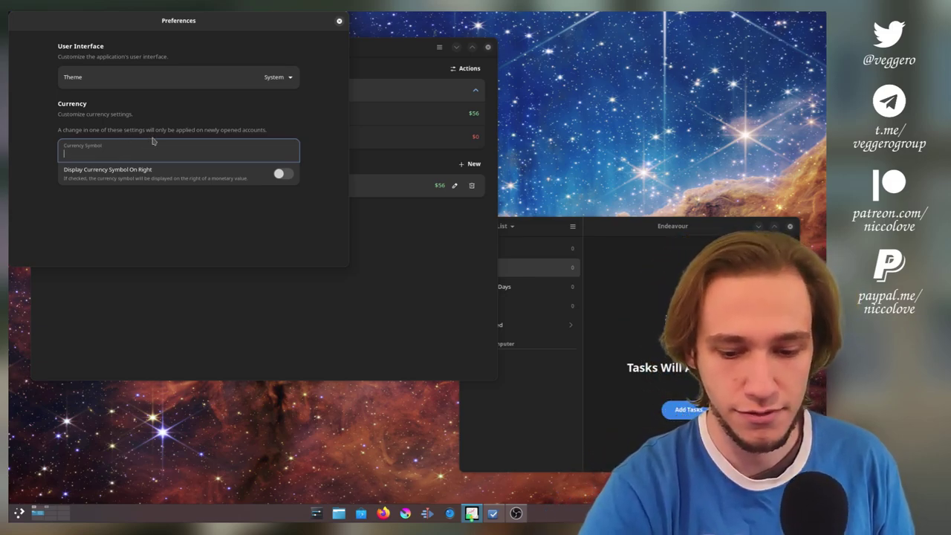
type("€")
left_click(281, 174)
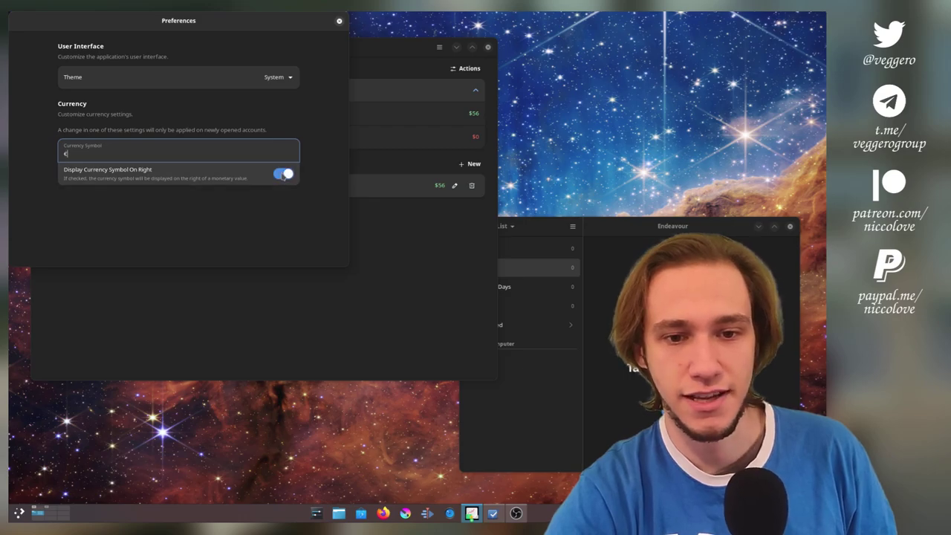
left_click(339, 21)
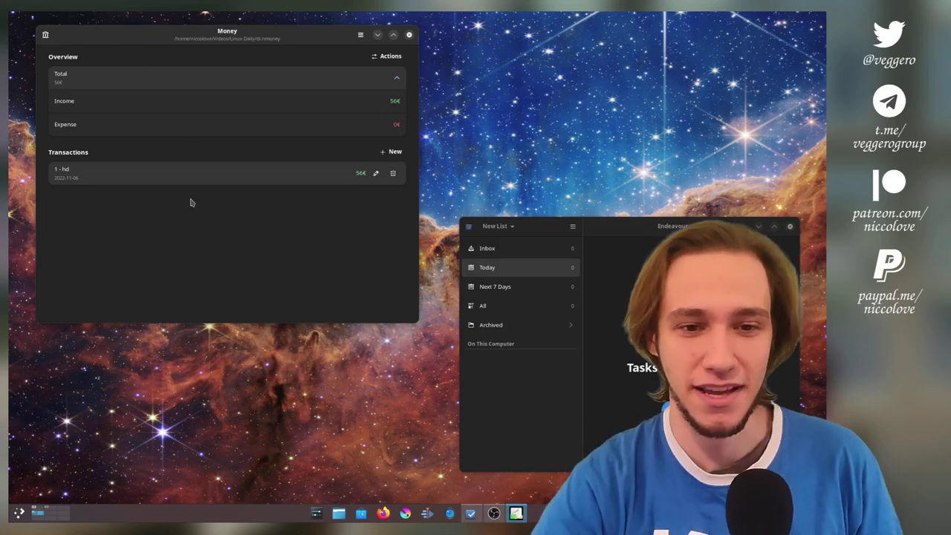
Add an expense 'ihthd' of 10€ repeating monthly.
left_click(381, 153)
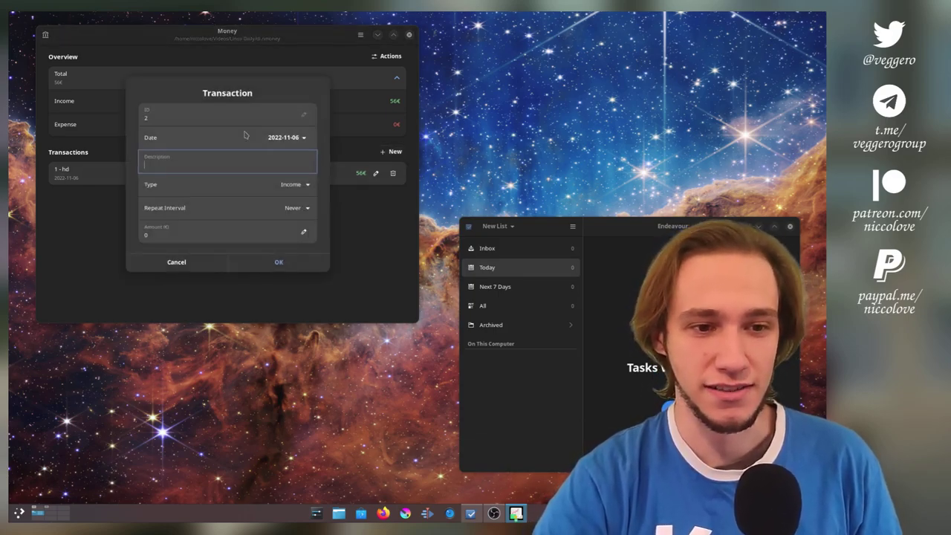
type("ihthd")
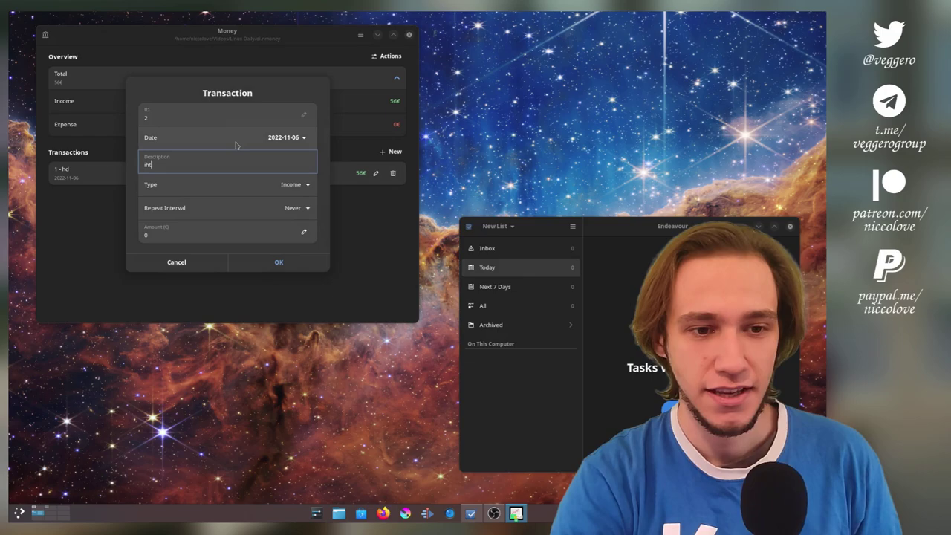
left_click(275, 188)
left_click(300, 221)
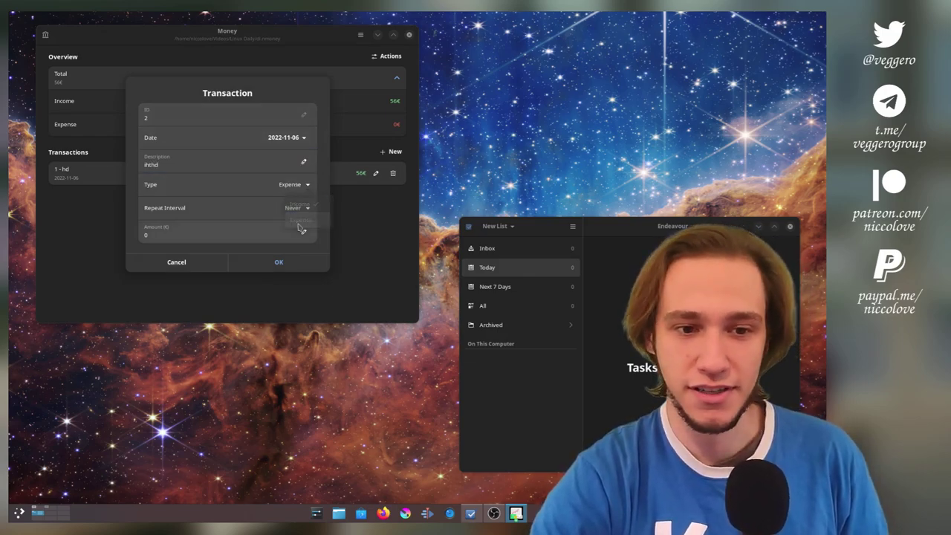
left_click(287, 210)
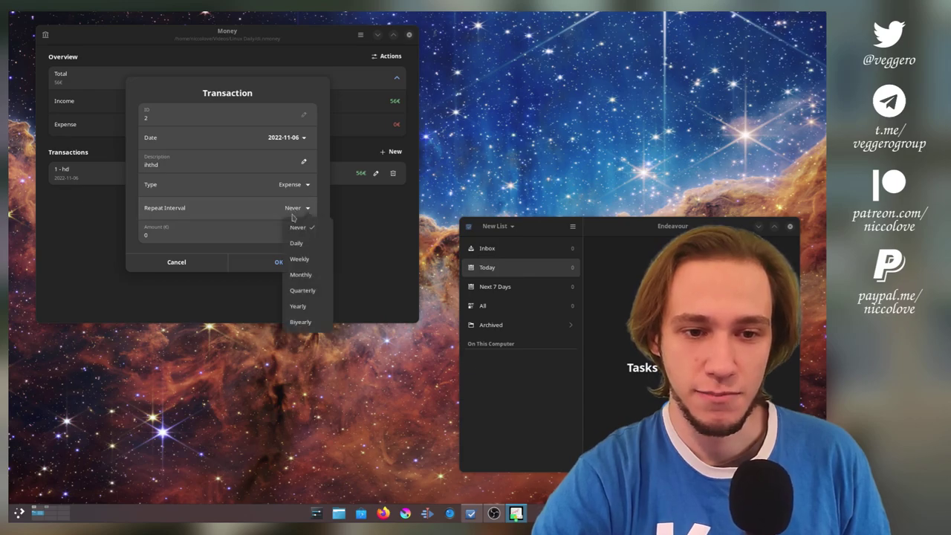
left_click(300, 274)
left_click(254, 236)
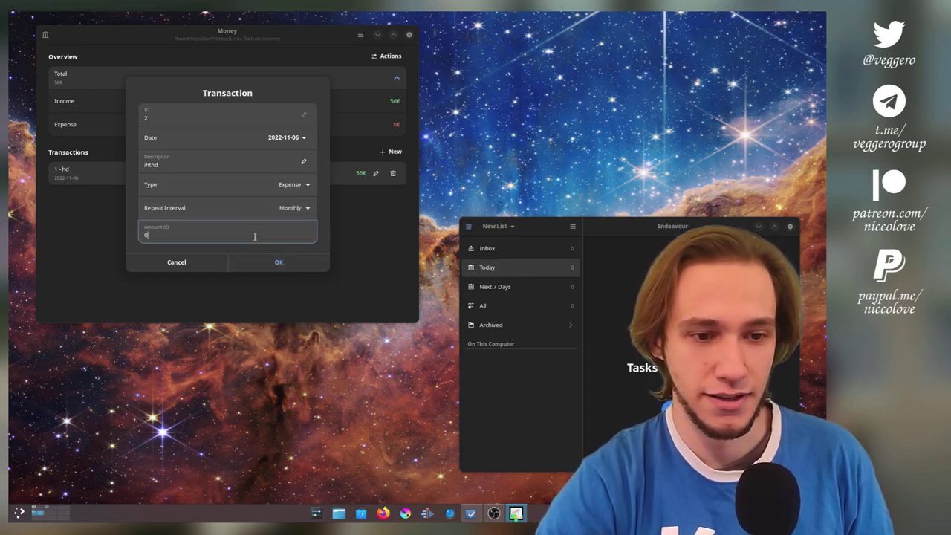
type("10")
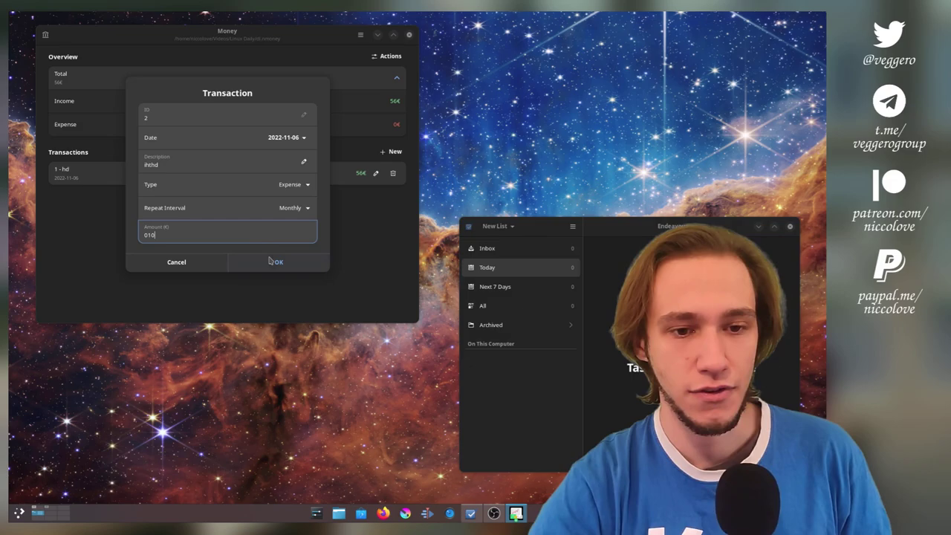
left_click(274, 261)
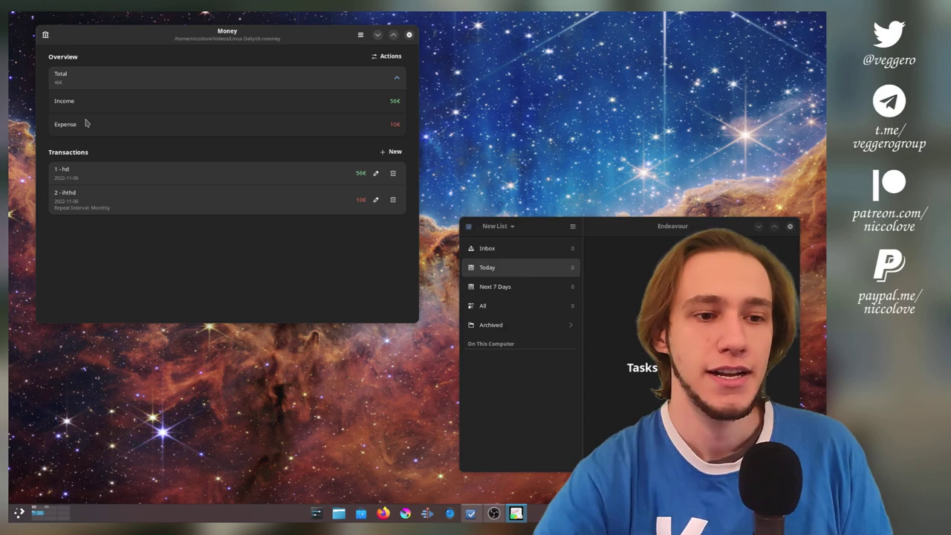
left_click(82, 178)
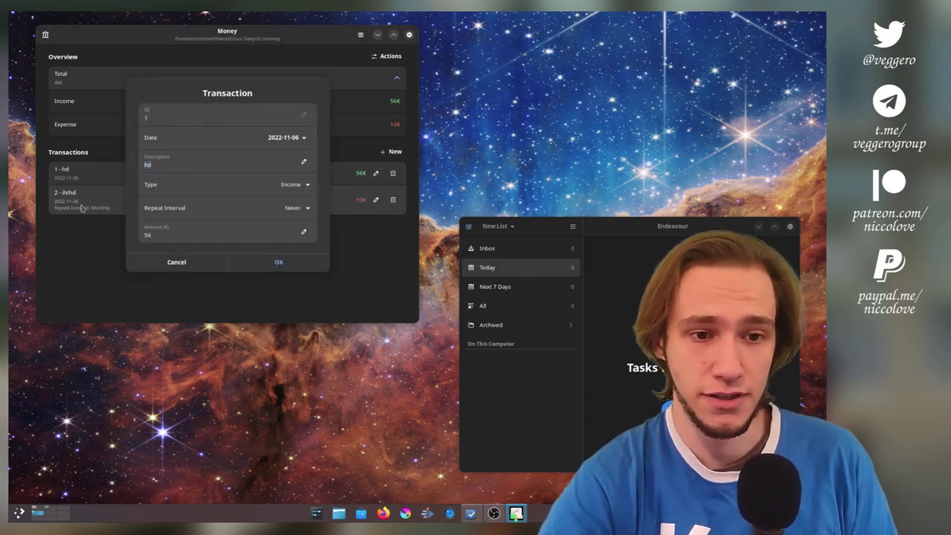
key("Escape")
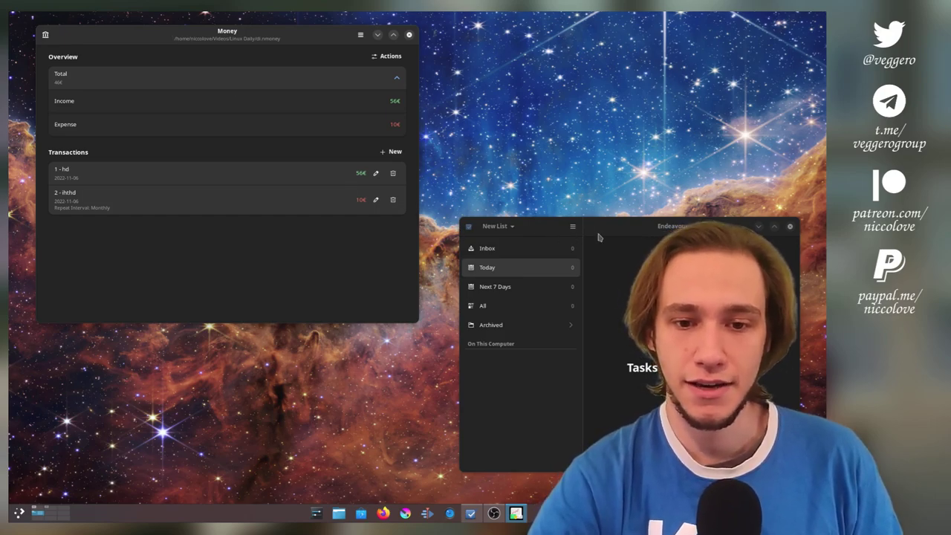
Copy Endeavour's version 43.0 from About, then move its window up-left and enlarge it.
left_click_drag(594, 229, 288, 113)
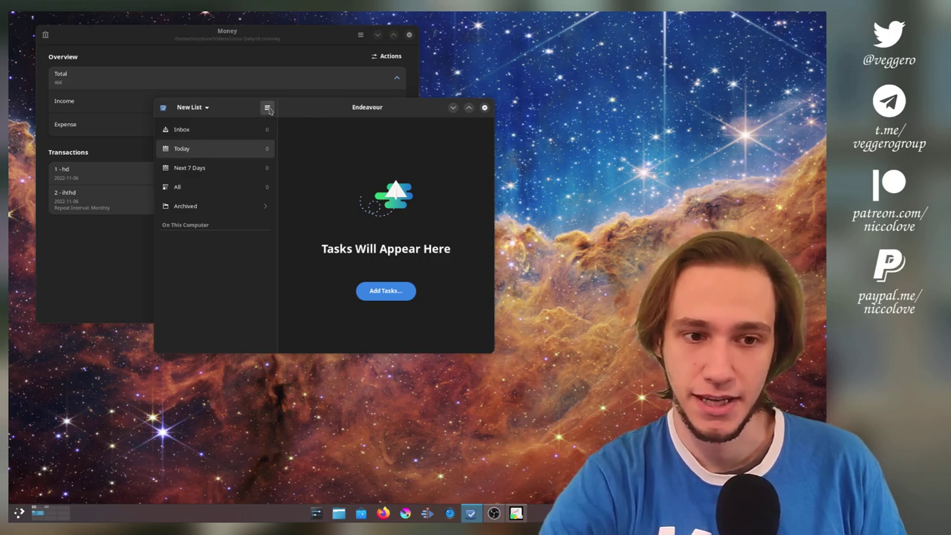
left_click(266, 108)
left_click(286, 178)
left_click(324, 214)
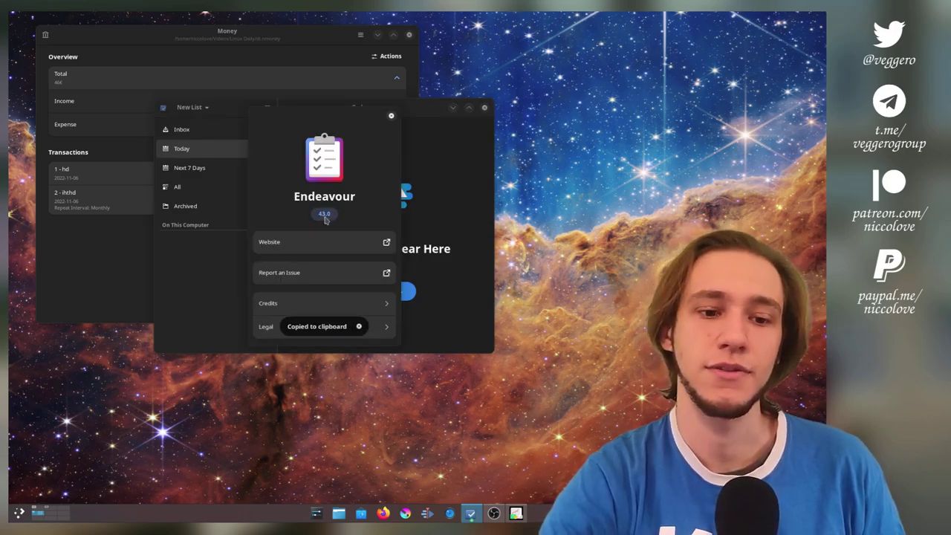
left_click(391, 116)
left_click_drag(392, 116, 340, 79)
left_click_drag(442, 316, 569, 418)
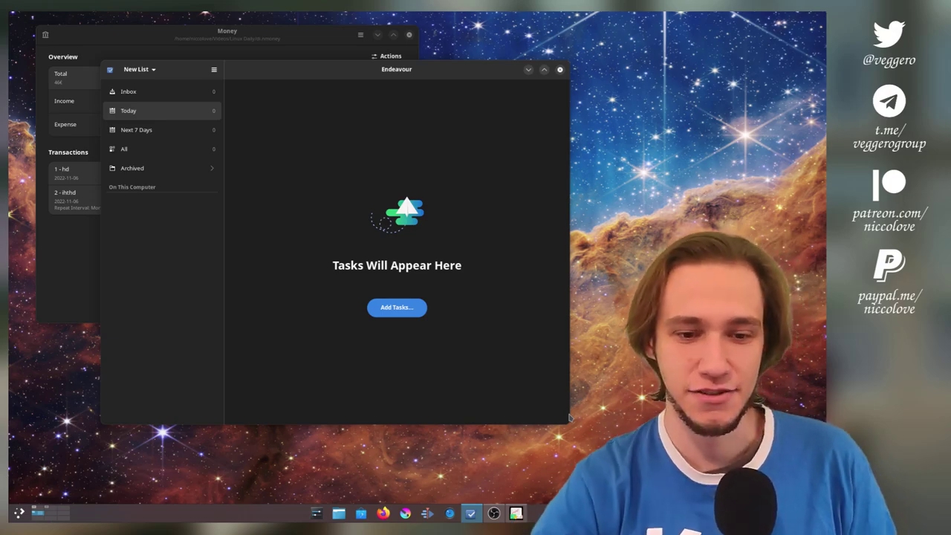
Add the task 'hi' to Endeavour's Today list, then quit Endeavour with Ctrl+Q.
left_click(220, 52)
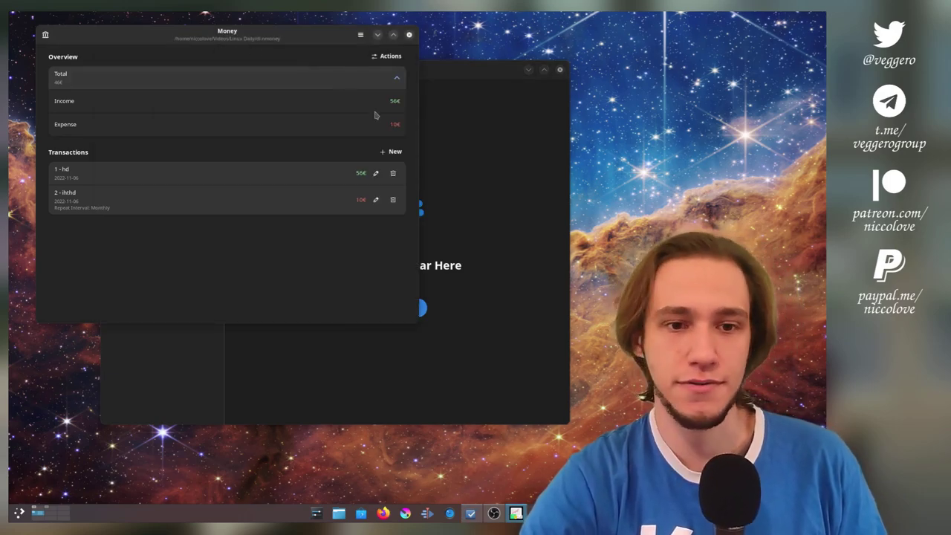
left_click(446, 143)
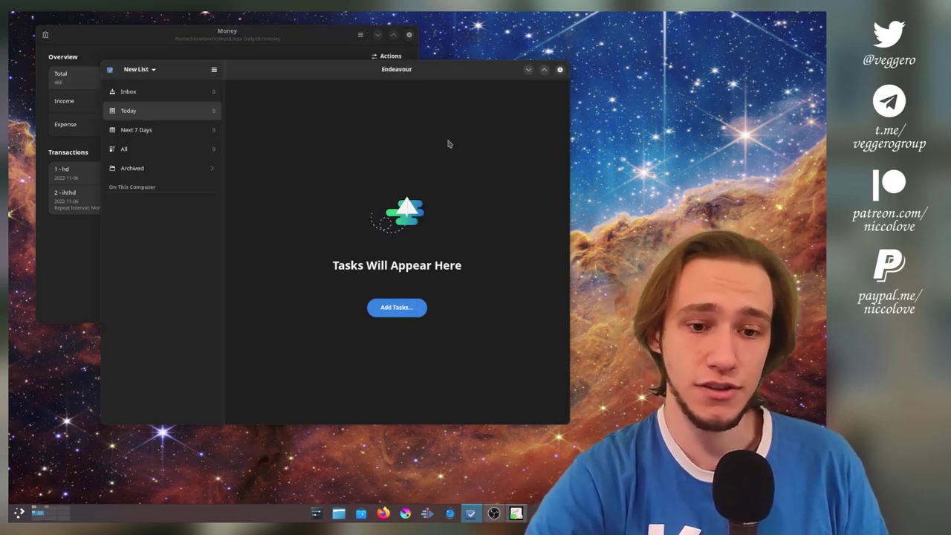
left_click(411, 310)
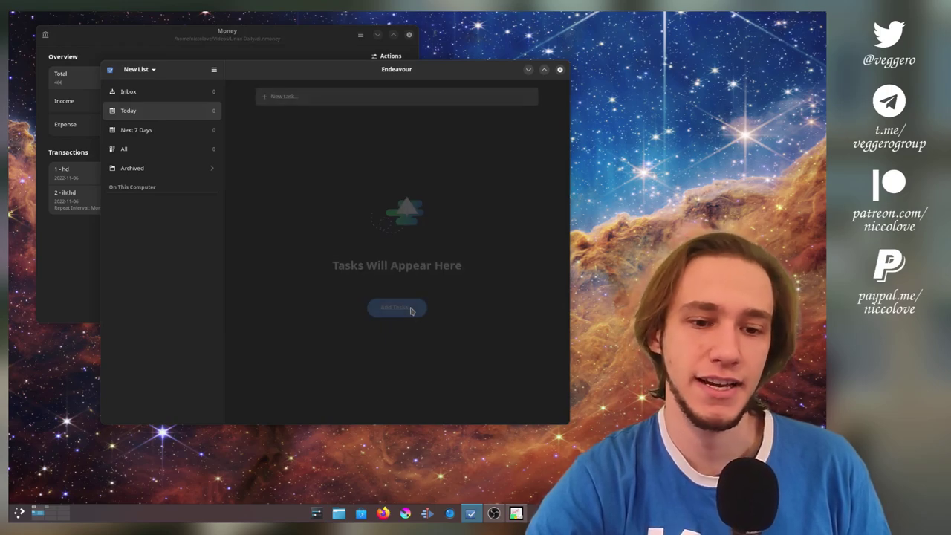
left_click(408, 98)
type("hi")
key("Return")
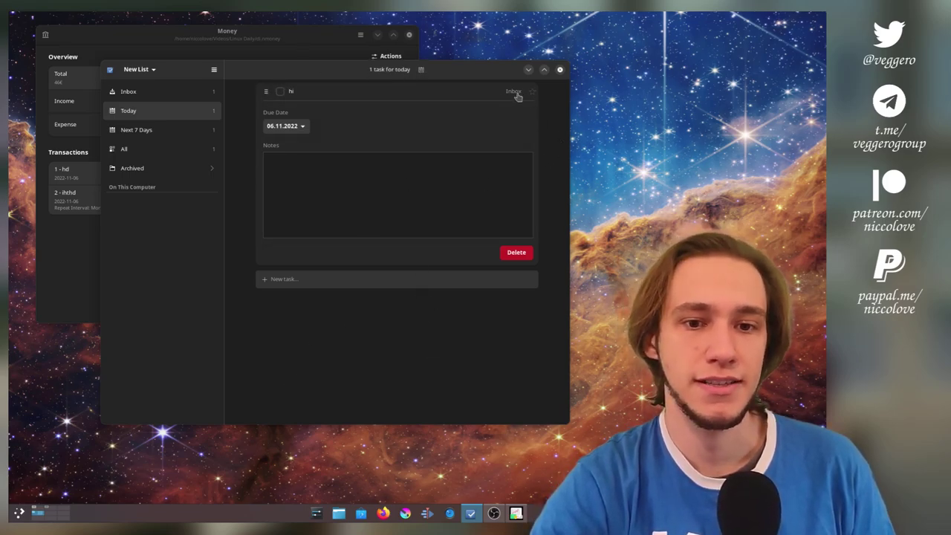
key("ctrl+q")
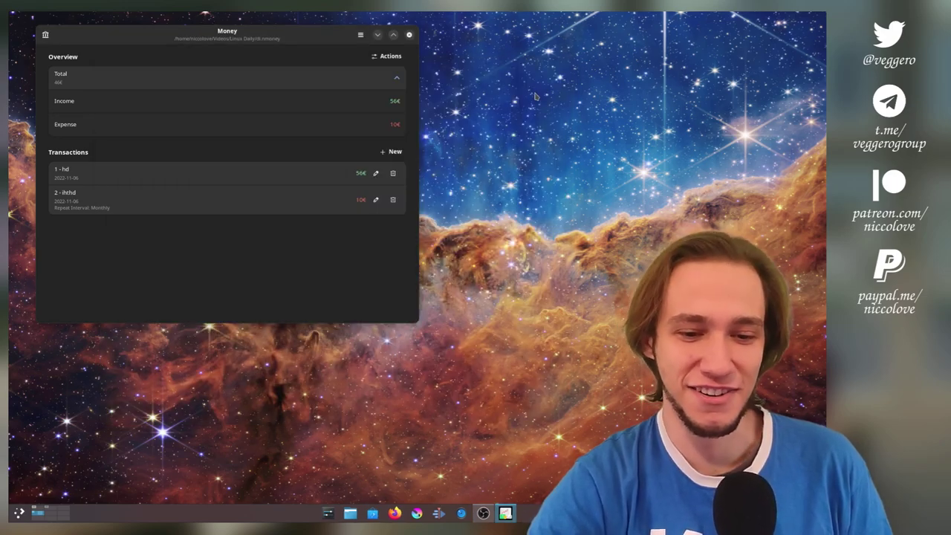
Launch Endeavour from the Plasma launcher by searching 't' and enlarge its window.
key("super")
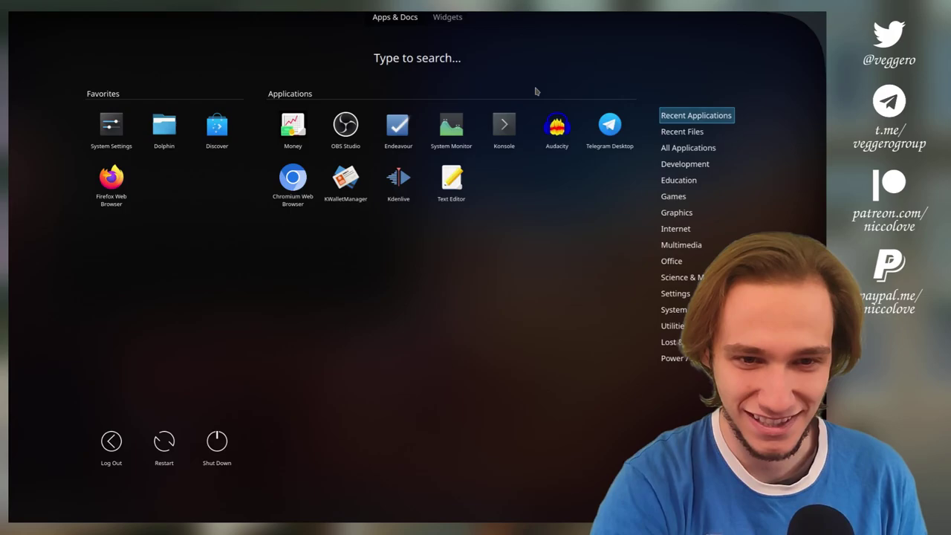
type("t")
key("Return")
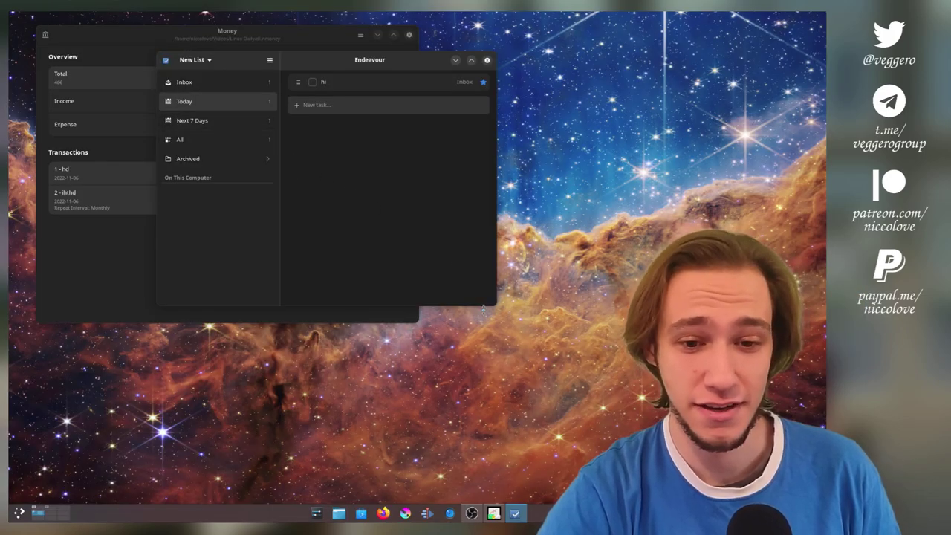
left_click_drag(494, 307, 605, 439)
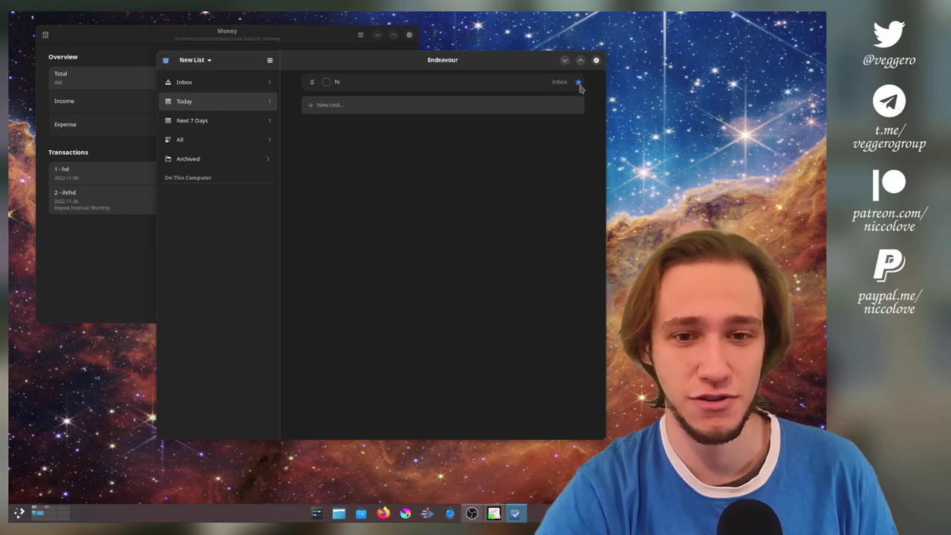
Set the 'hi' task's due date to Tomorrow, 07.11.2022.
left_click(582, 89)
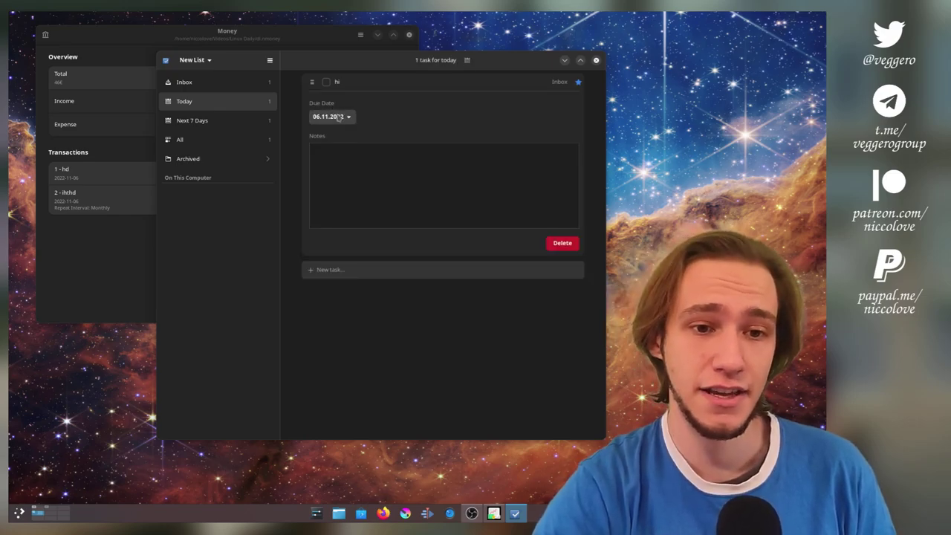
left_click(338, 118)
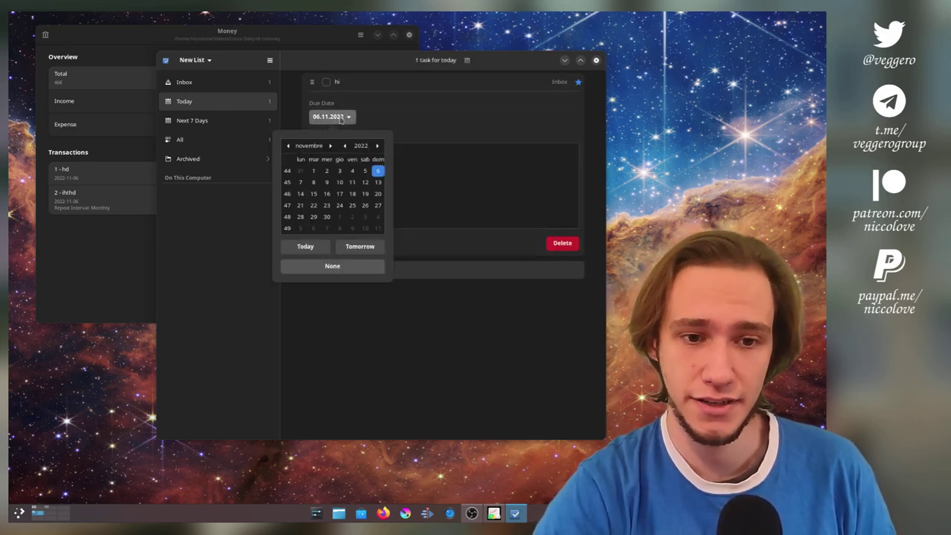
left_click(349, 253)
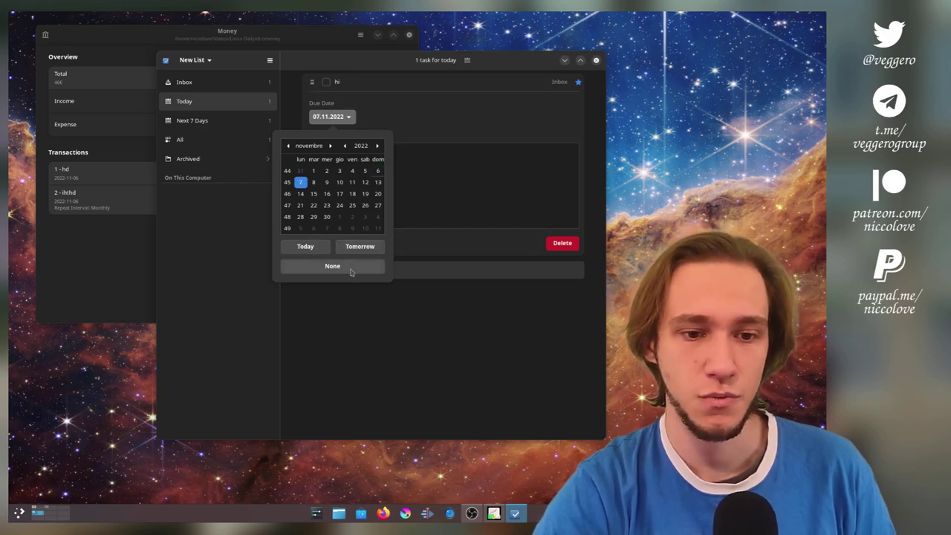
left_click(245, 167)
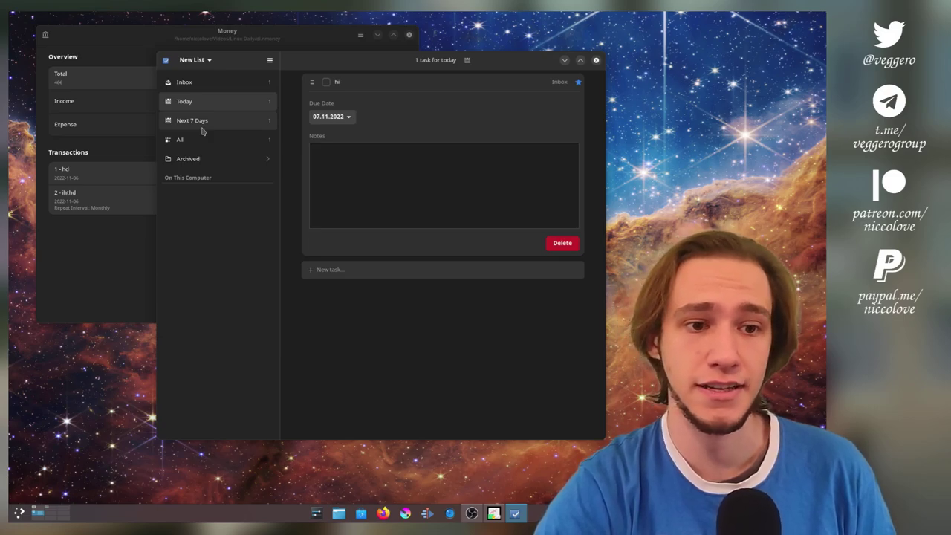
Check that Next 7 Days lists the task and Today is now empty.
left_click(200, 128)
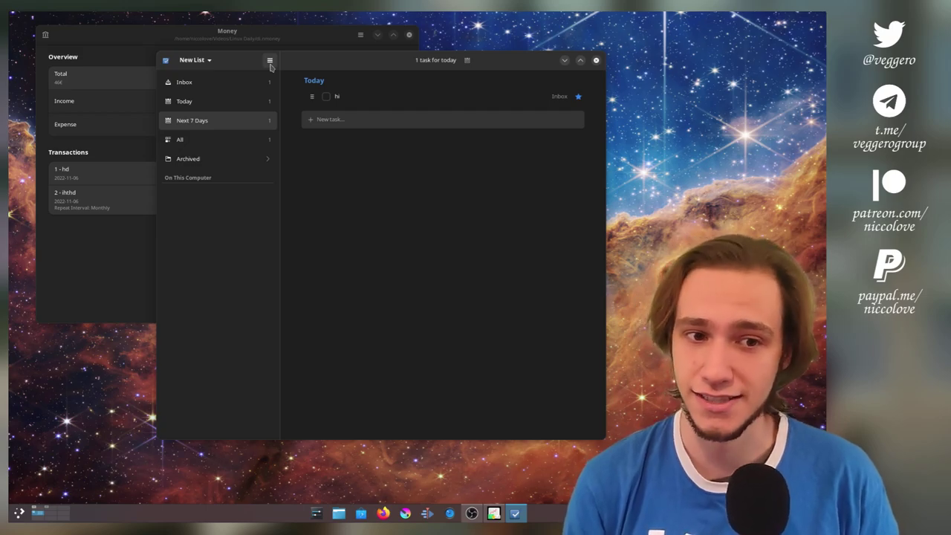
left_click(251, 99)
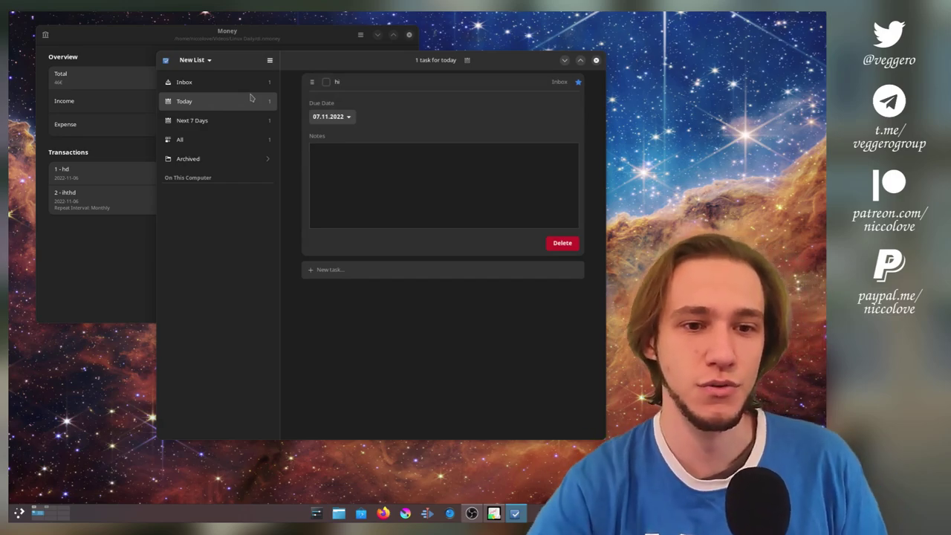
left_click(390, 87)
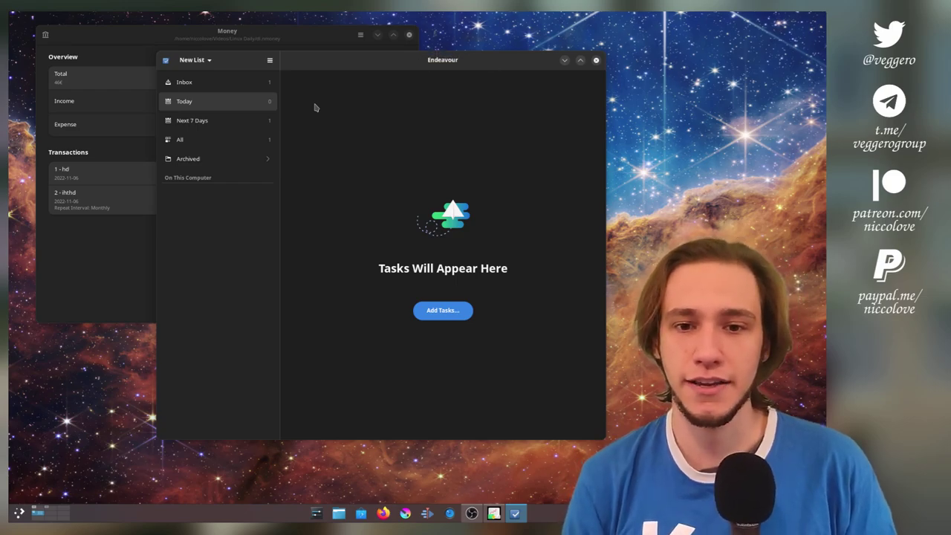